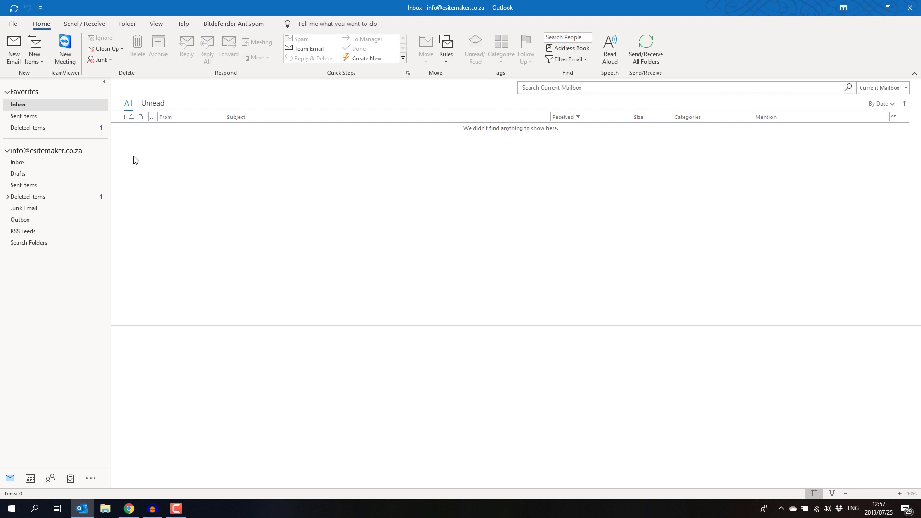
# Step: Open the email Signatures settings from Outlook's Mail options
pyautogui.click(13, 23)
pyautogui.click(12, 24)
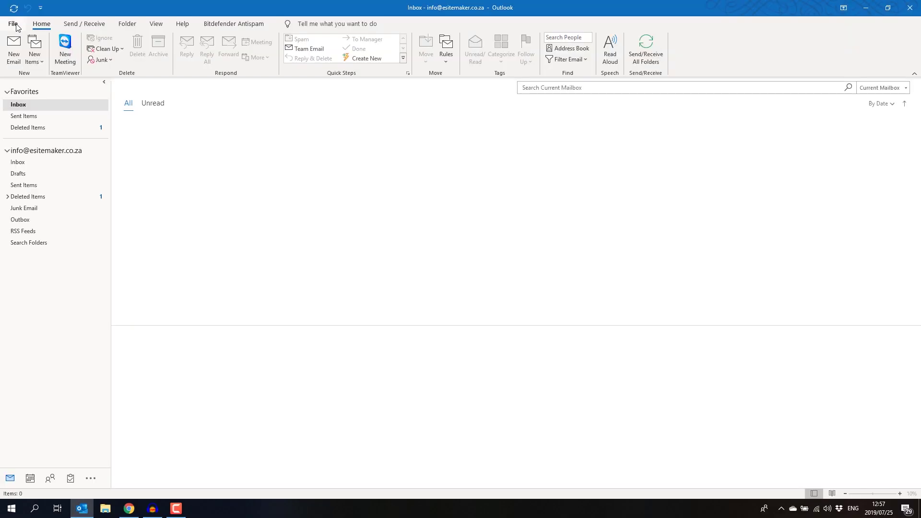
pyautogui.click(13, 23)
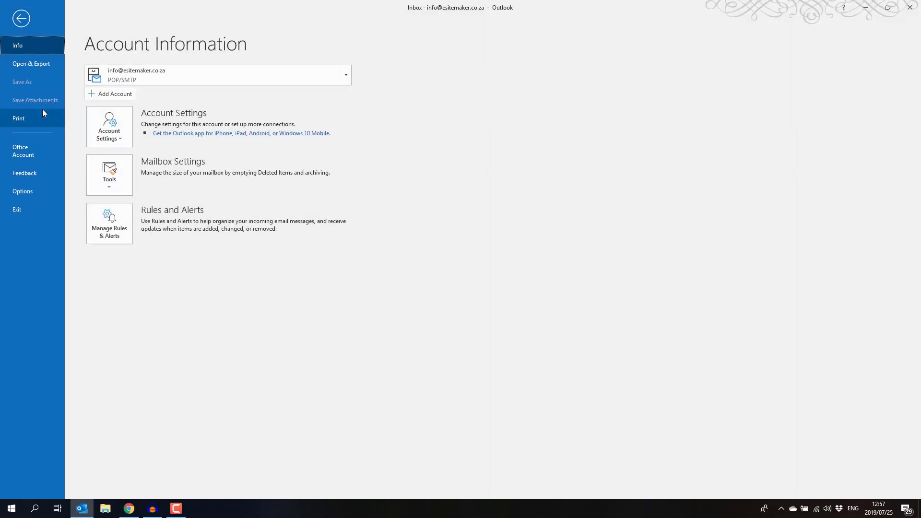
pyautogui.click(33, 191)
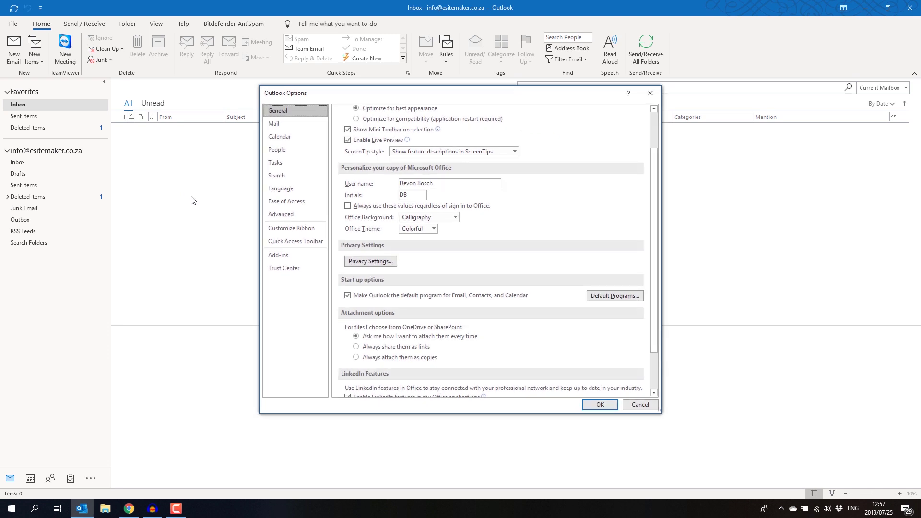
pyautogui.click(280, 124)
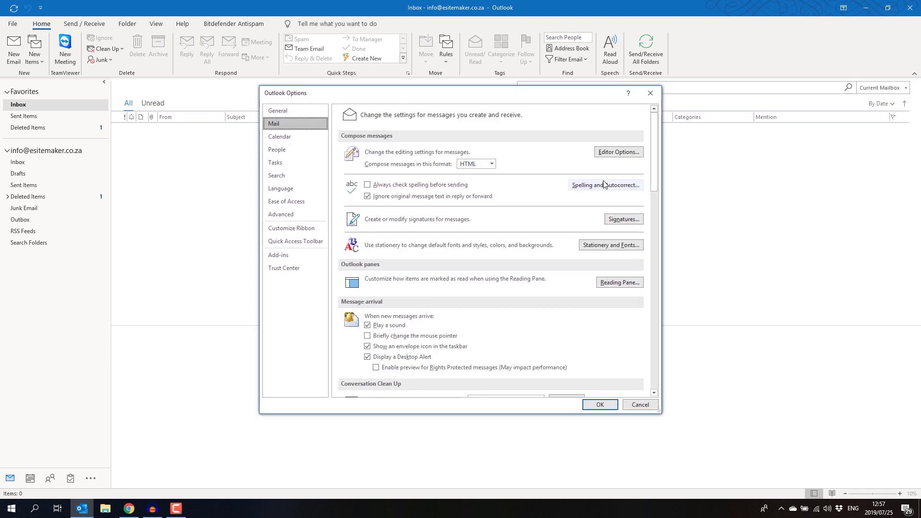
pyautogui.click(625, 220)
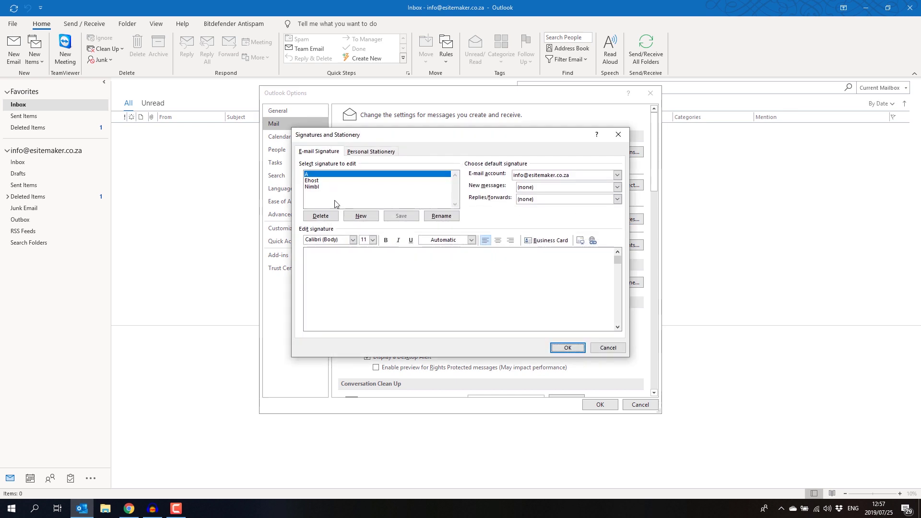
# Step: Create a new signature named 'Test'
pyautogui.click(361, 216)
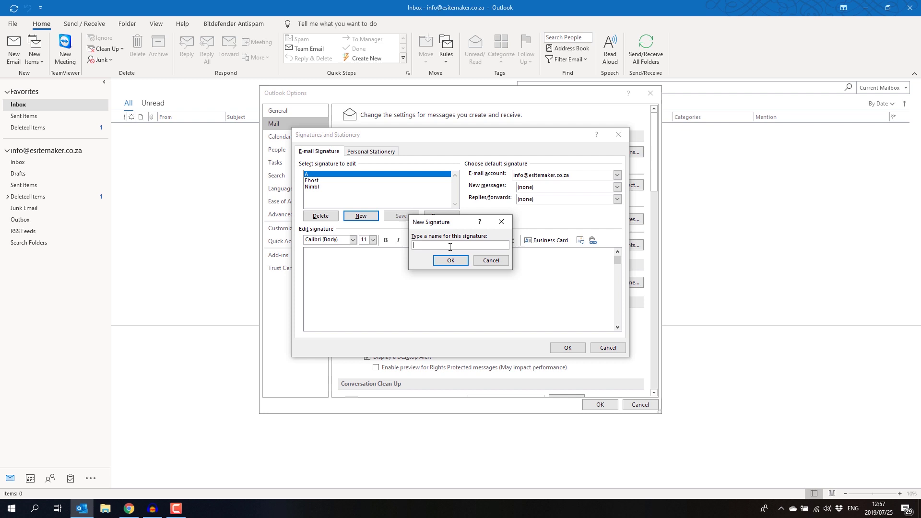
pyautogui.write('Test')
pyautogui.click(449, 261)
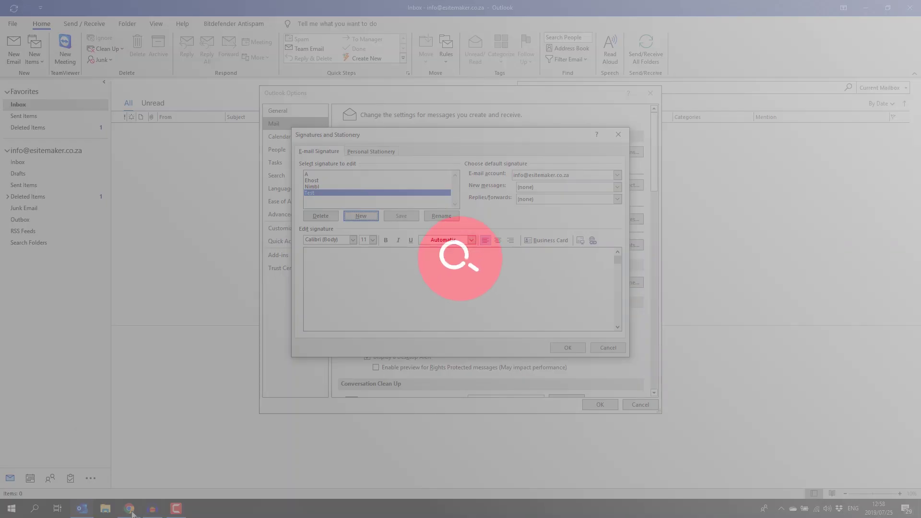
pyautogui.moveTo(130, 515)
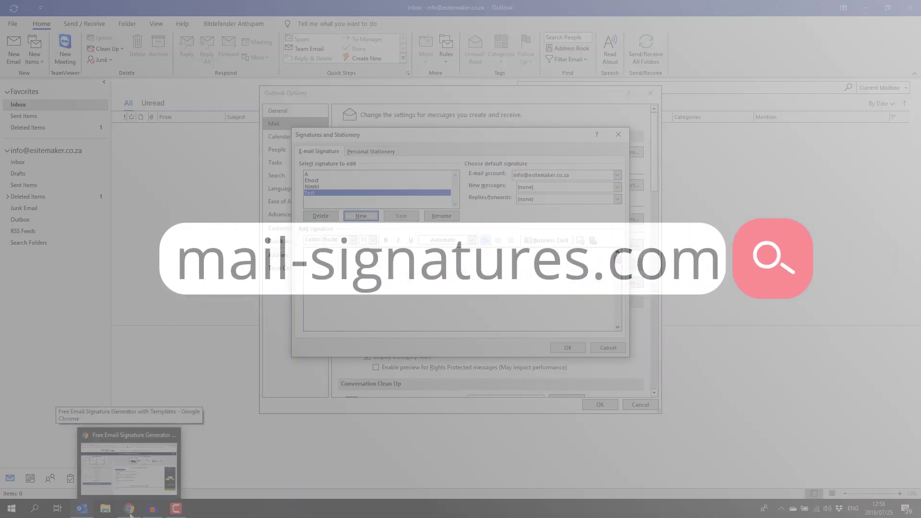
# Step: Confirm the Test signature is still empty in Outlook, then return to the mail-signatures.com generator
pyautogui.click(129, 511)
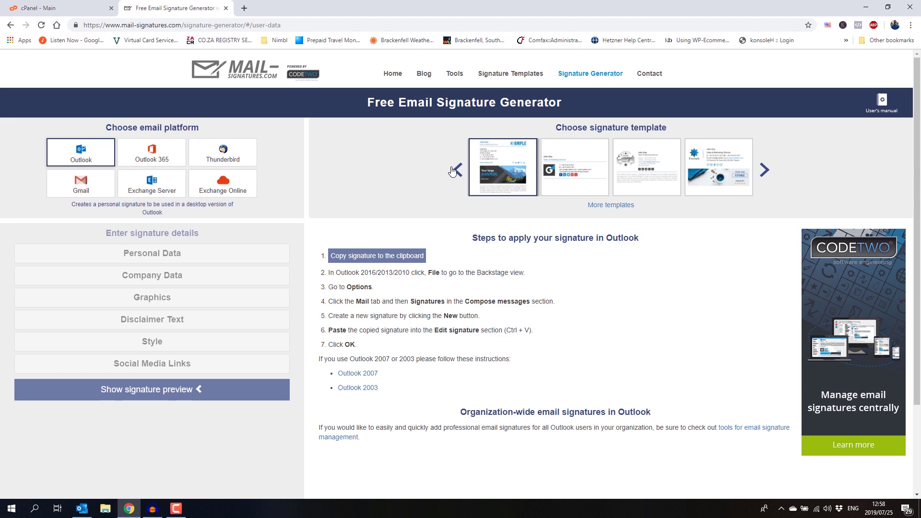
pyautogui.hotkey('alt', 'Tab')
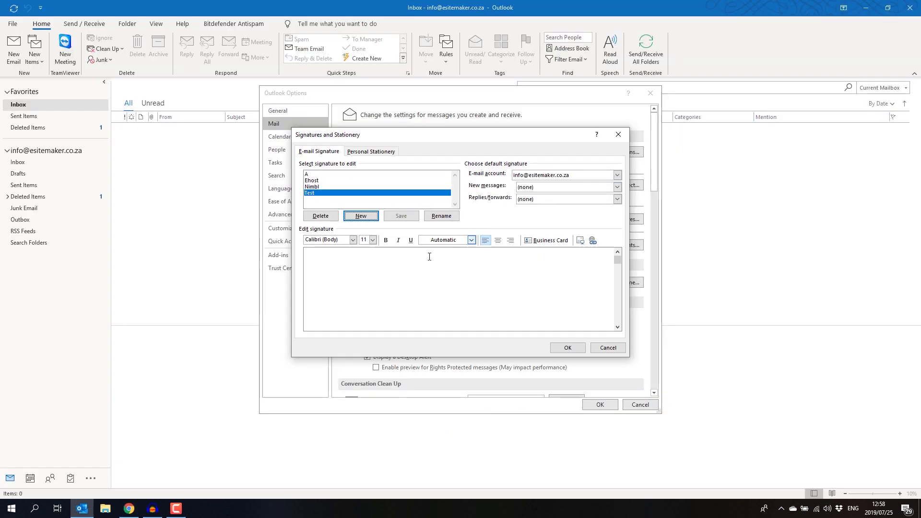
pyautogui.click(431, 259)
pyautogui.click(353, 240)
pyautogui.click(482, 261)
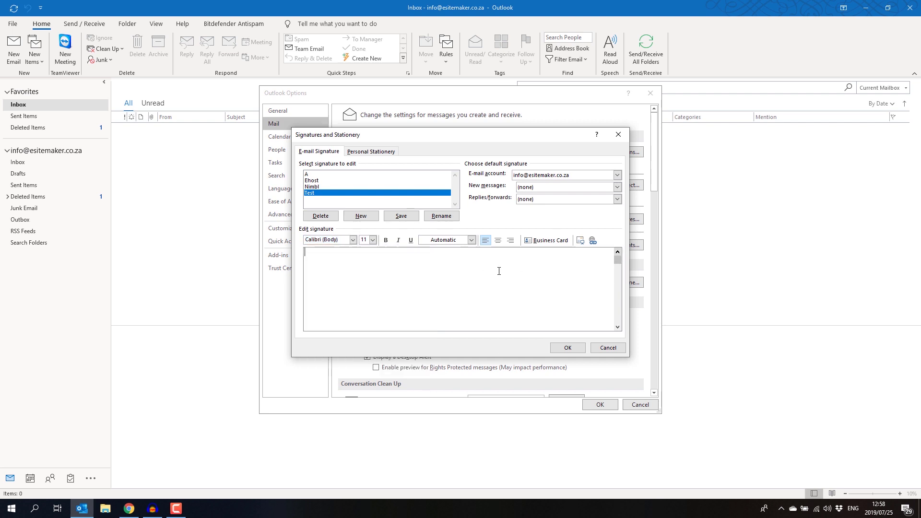
pyautogui.hotkey('alt', 'Tab')
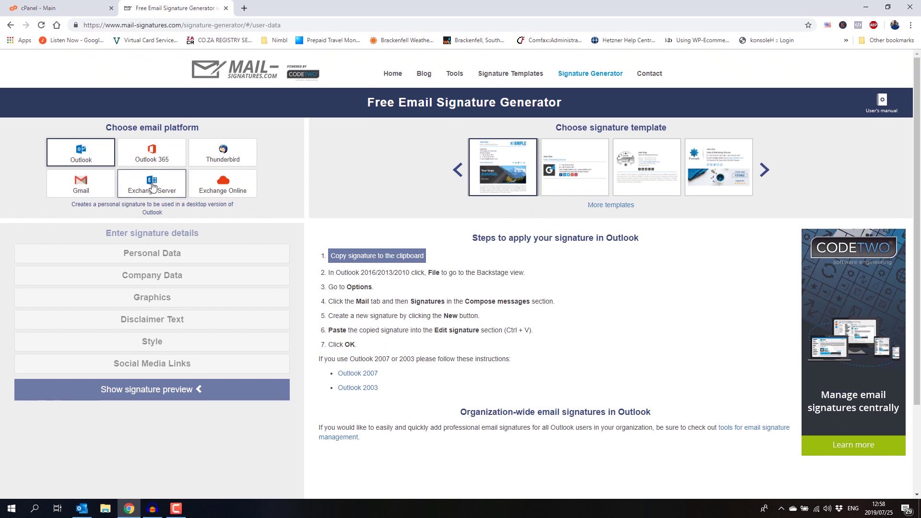
# Step: Pick the teal hexagonal E logo template and preview its sample signature
pyautogui.click(765, 172)
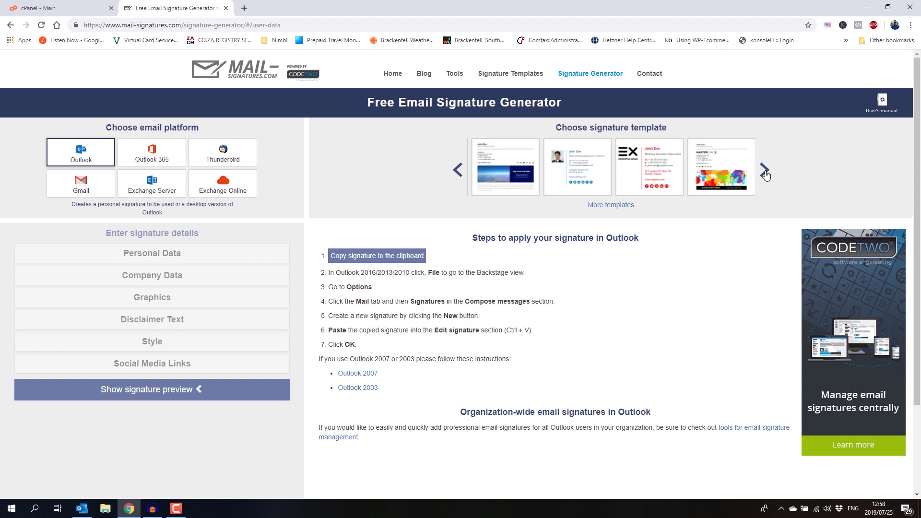
pyautogui.click(765, 171)
pyautogui.click(765, 172)
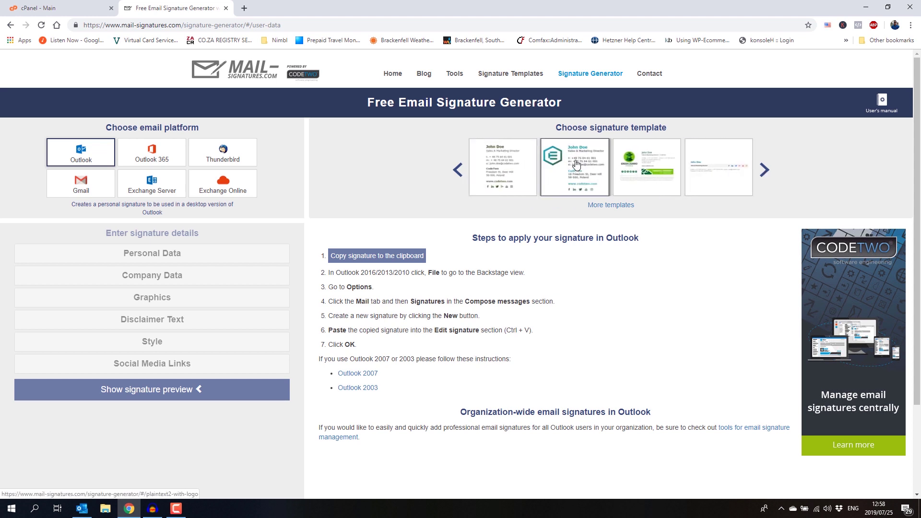
pyautogui.click(576, 164)
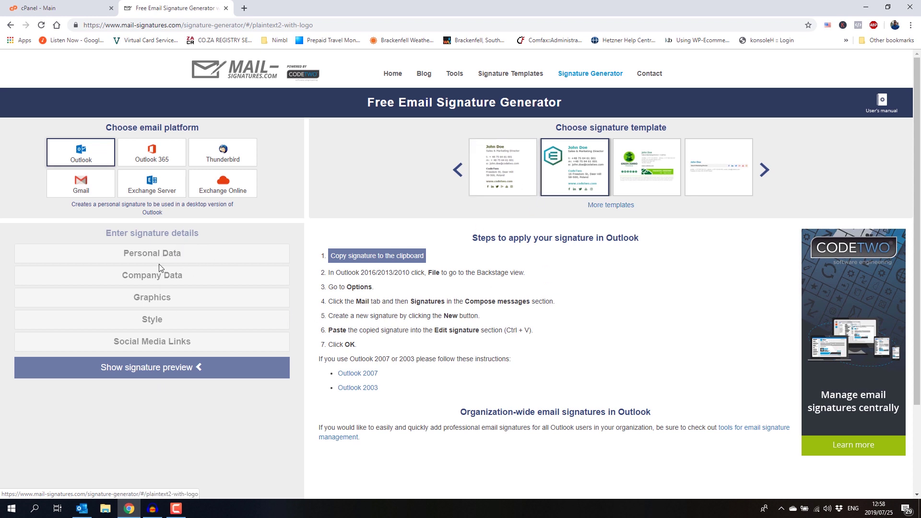
pyautogui.click(155, 368)
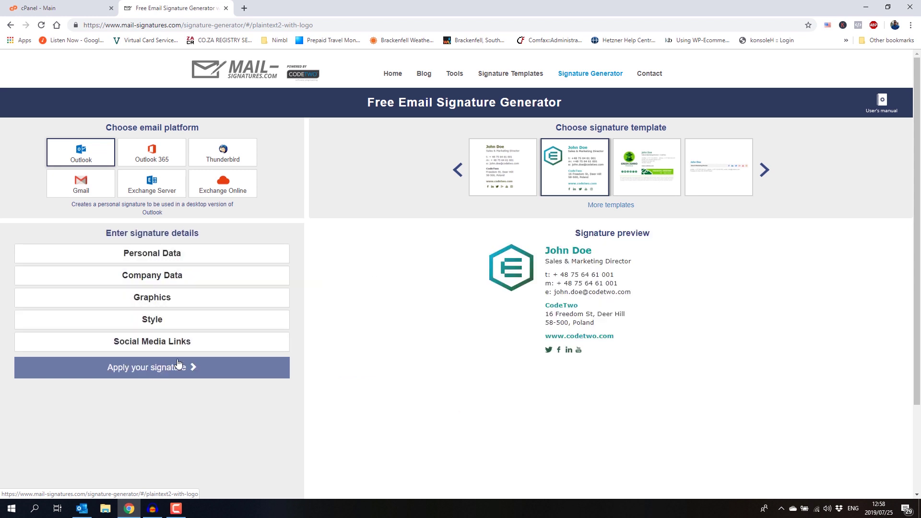
pyautogui.click(143, 257)
pyautogui.moveTo(76, 288); pyautogui.dragTo(13, 291)
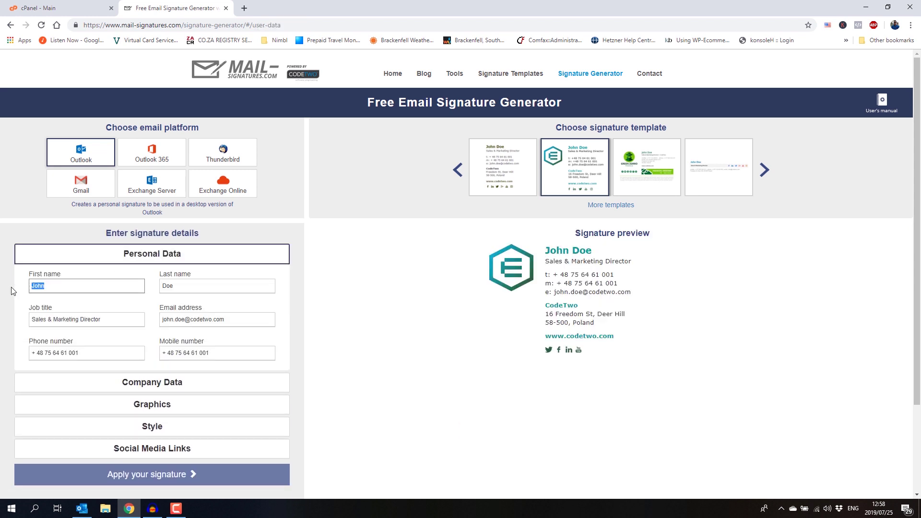
pyautogui.press('Tab')
pyautogui.press('Tab')
pyautogui.press('Tab')
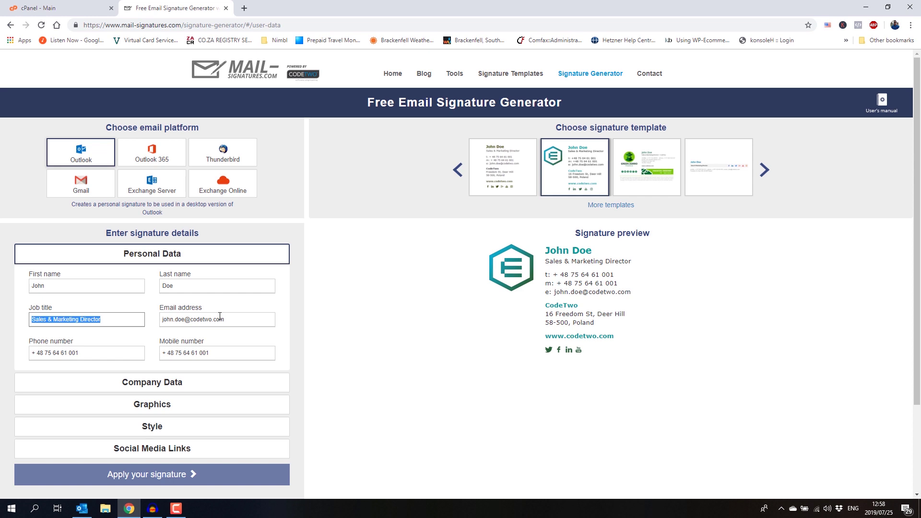
pyautogui.press('Tab')
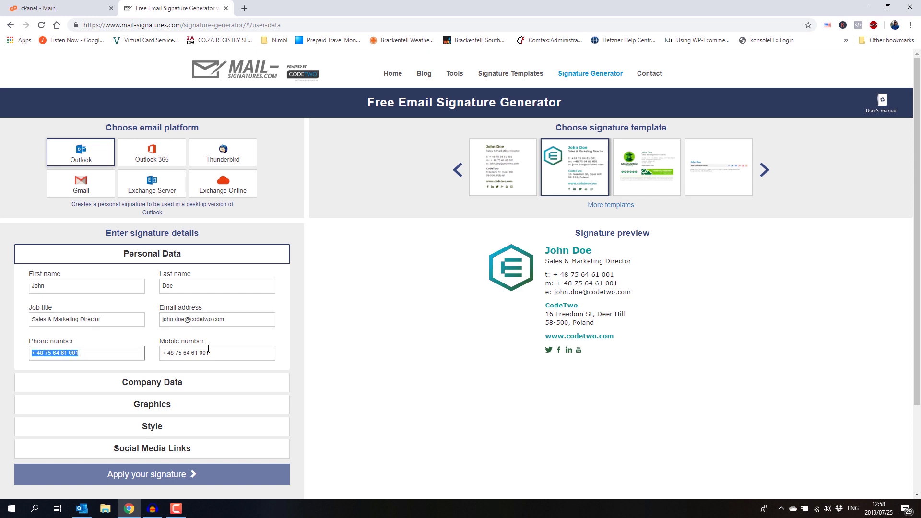
pyautogui.click(190, 321)
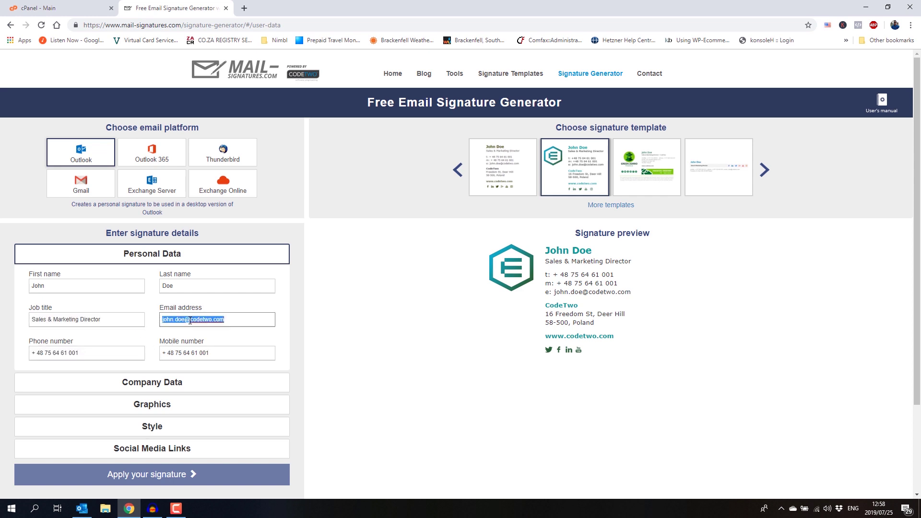
pyautogui.press('Tab')
pyautogui.press('Tab')
pyautogui.scroll(-3, 191, 344)
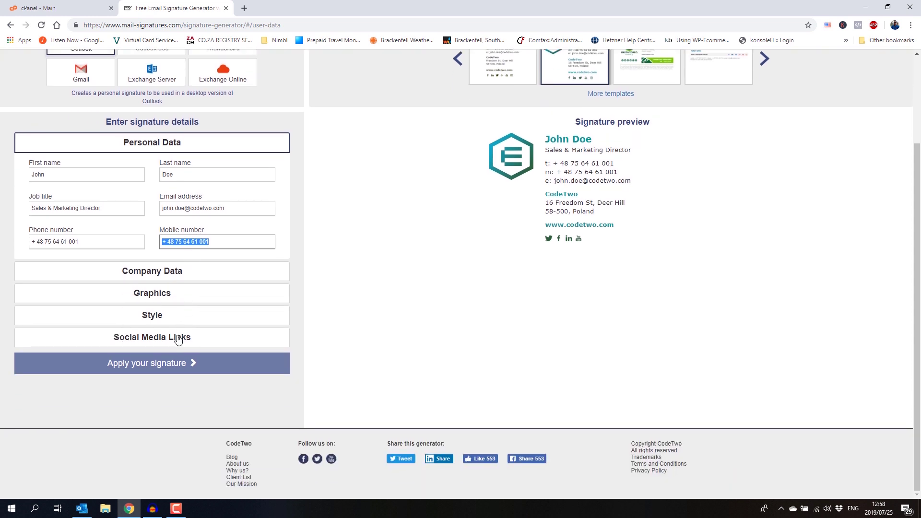
pyautogui.click(154, 294)
pyautogui.click(109, 237)
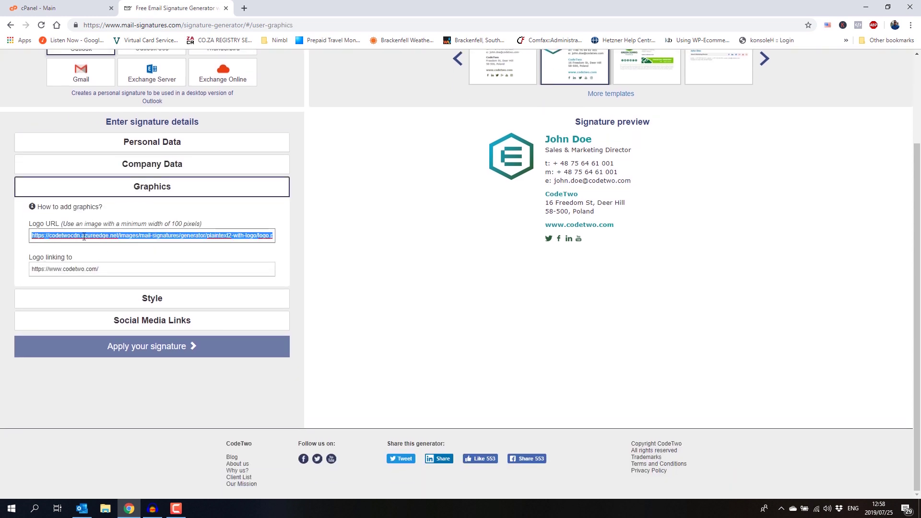
pyautogui.click(109, 234)
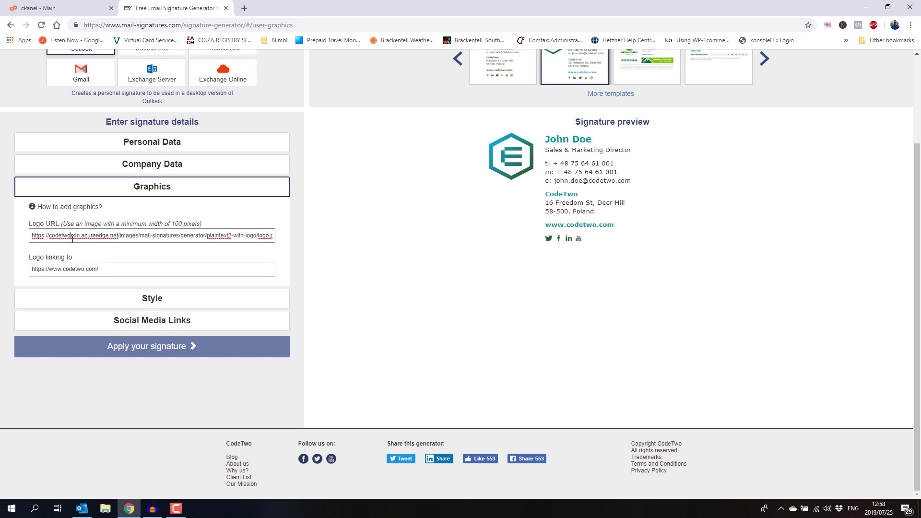
pyautogui.moveTo(52, 235); pyautogui.dragTo(259, 235)
pyautogui.moveTo(230, 235); pyautogui.dragTo(310, 240)
pyautogui.tripleClick(239, 236)
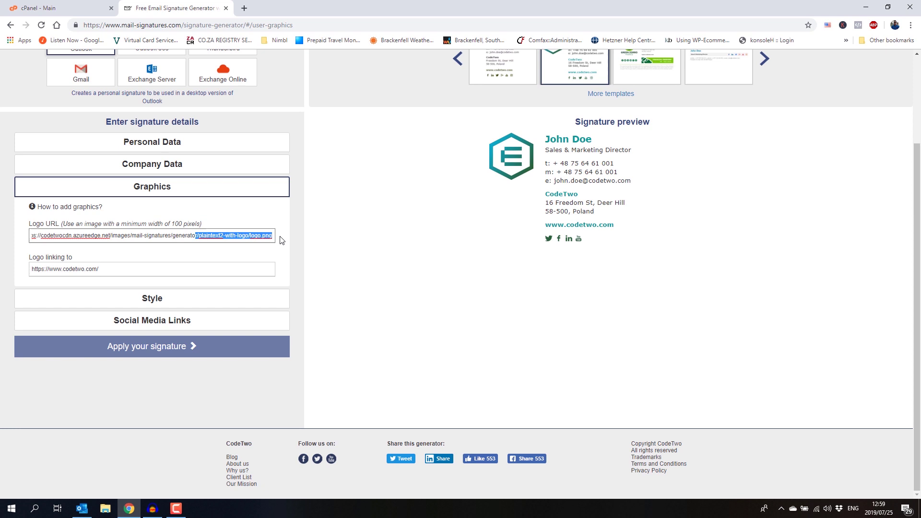
pyautogui.click(239, 236)
pyautogui.moveTo(229, 236); pyautogui.dragTo(3, 239)
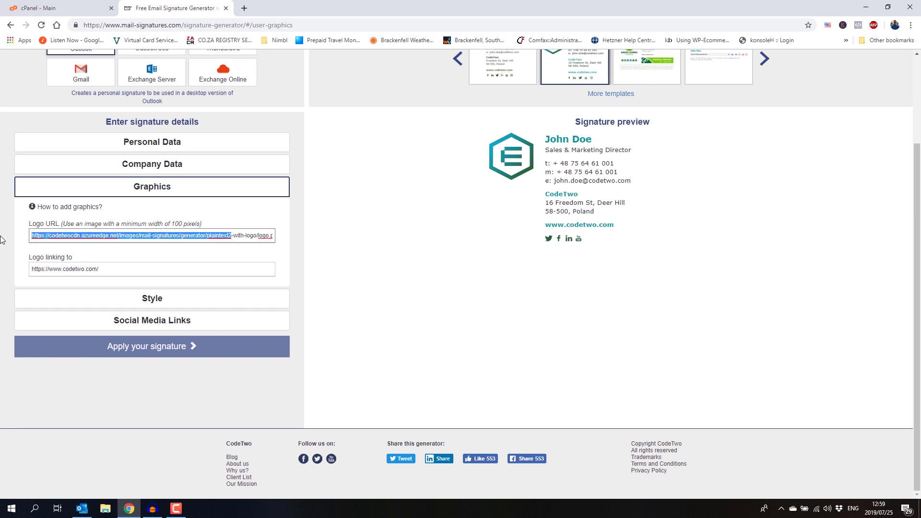
pyautogui.click(88, 235)
pyautogui.click(174, 236)
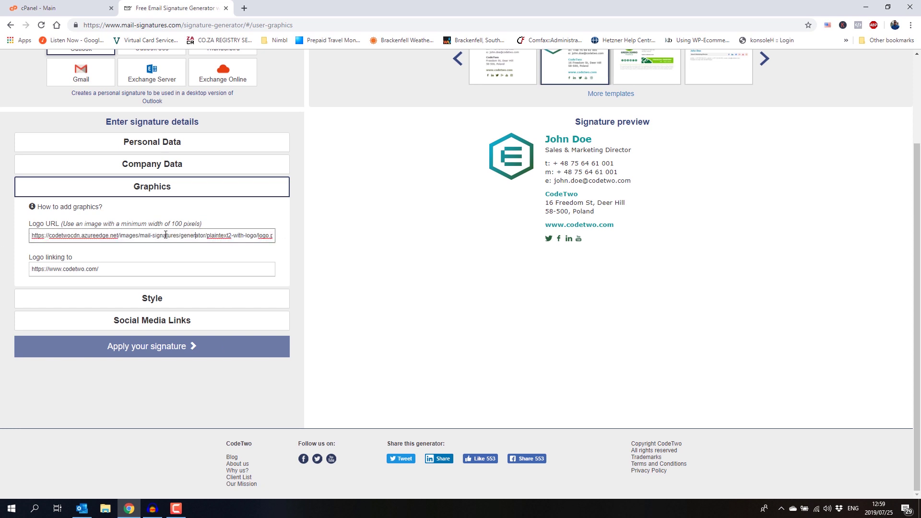
pyautogui.moveTo(165, 235); pyautogui.dragTo(128, 235)
pyautogui.click(246, 235)
pyautogui.moveTo(232, 235); pyautogui.dragTo(255, 235)
pyautogui.moveTo(196, 235); pyautogui.dragTo(159, 235)
pyautogui.click(139, 236)
# Step: Upload logo.jpg (32.75 KB) to public_html in cPanel File Manager, then return to the generator
pyautogui.click(94, 17)
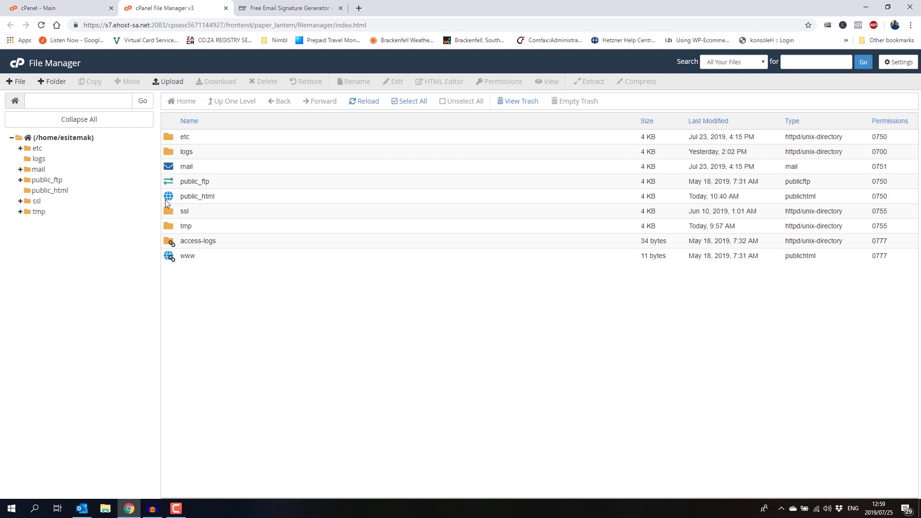
pyautogui.doubleClick(166, 198)
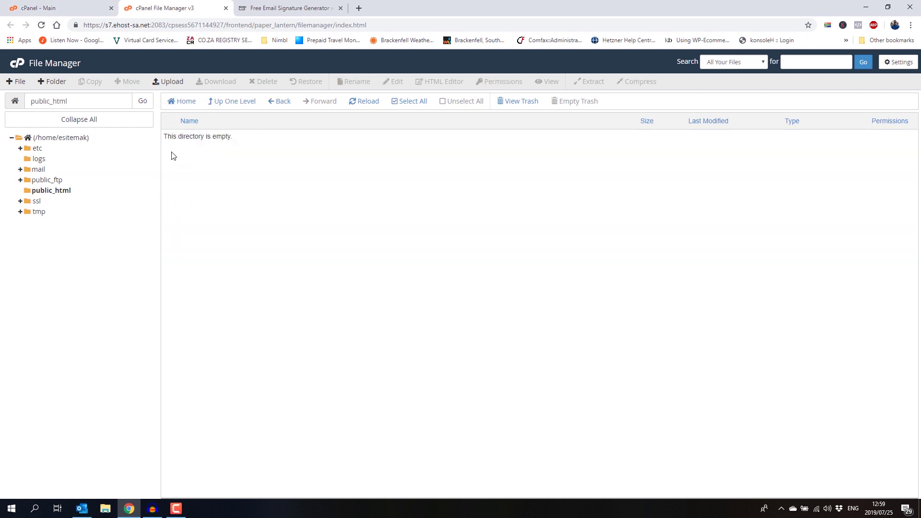
pyautogui.click(179, 82)
pyautogui.click(455, 216)
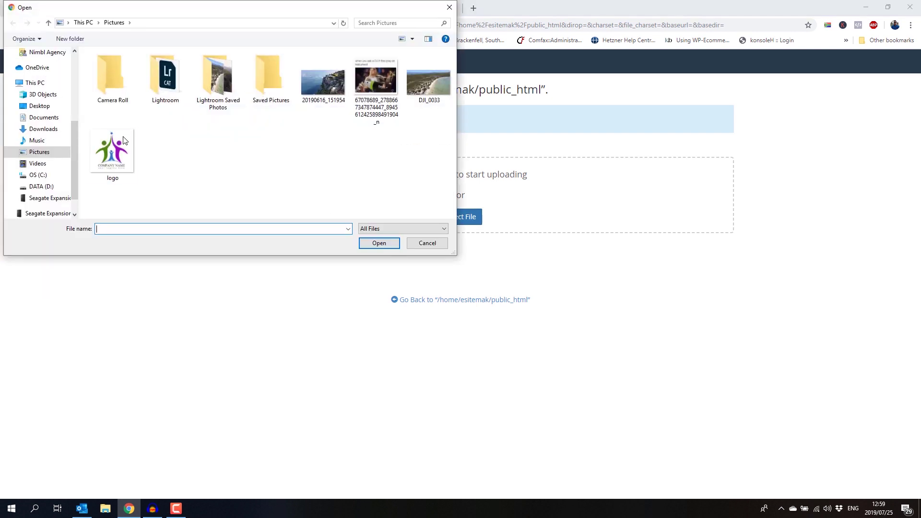
pyautogui.doubleClick(113, 151)
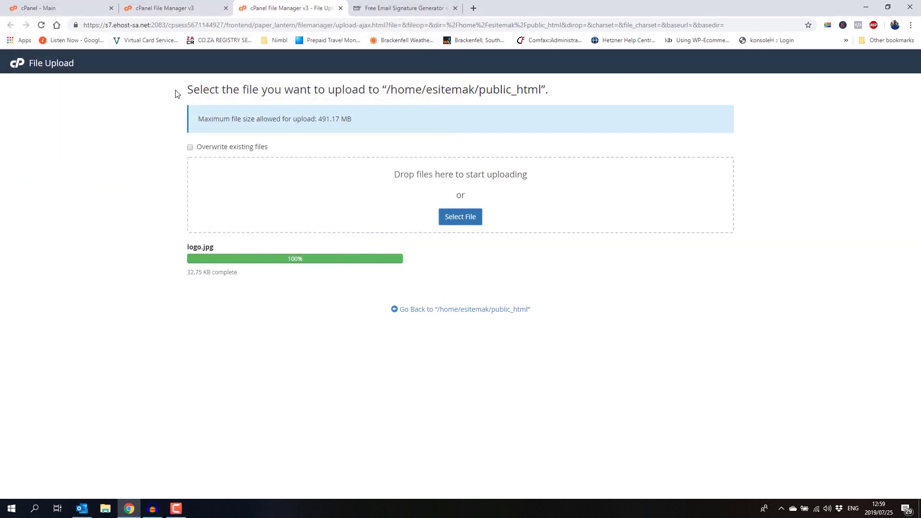
pyautogui.click(435, 307)
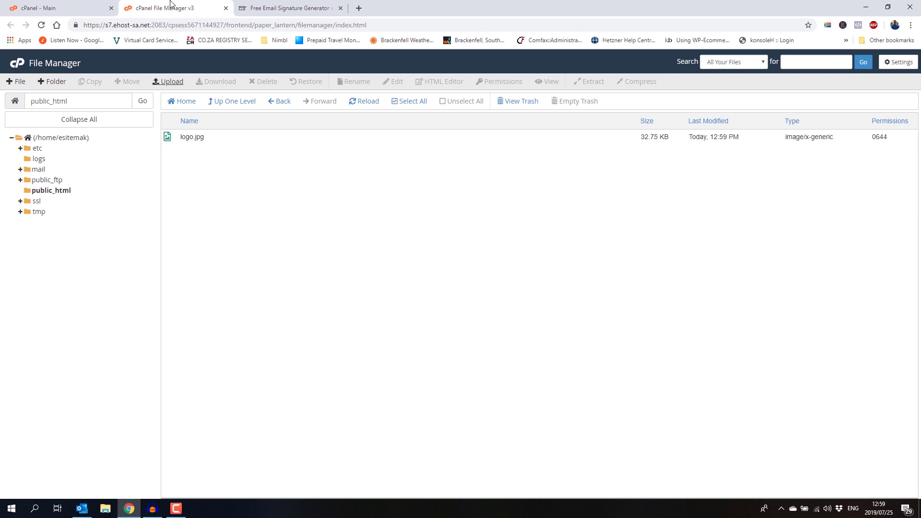
pyautogui.click(57, 8)
pyautogui.click(293, 8)
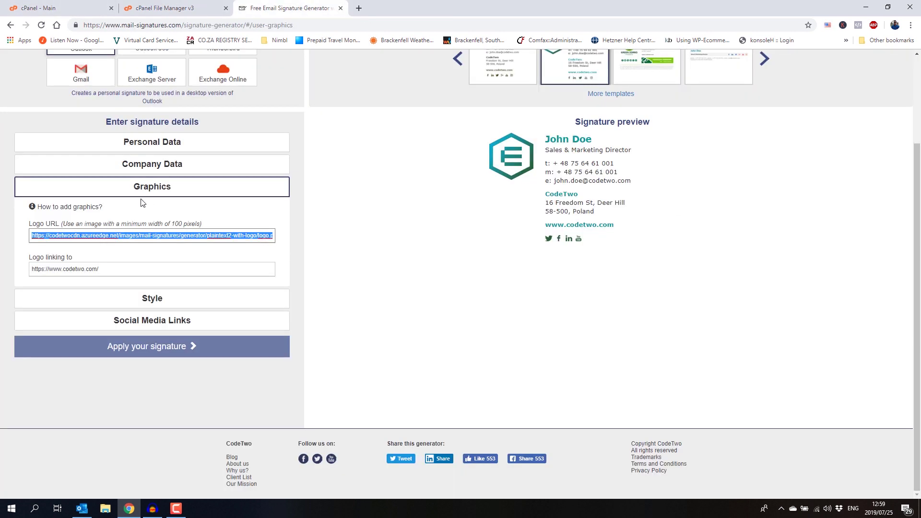
pyautogui.click(55, 235)
pyautogui.moveTo(50, 234); pyautogui.dragTo(454, 239)
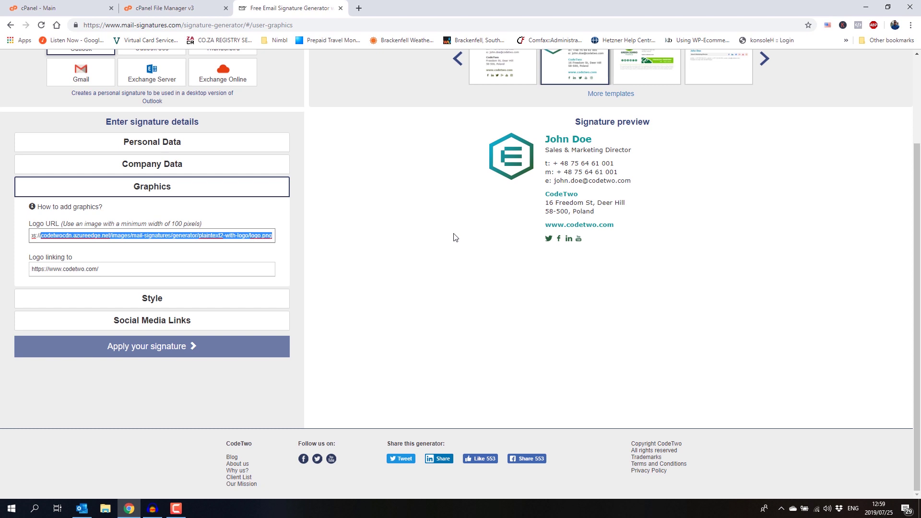
pyautogui.press('Delete')
pyautogui.write('esitemaker.co.za/')
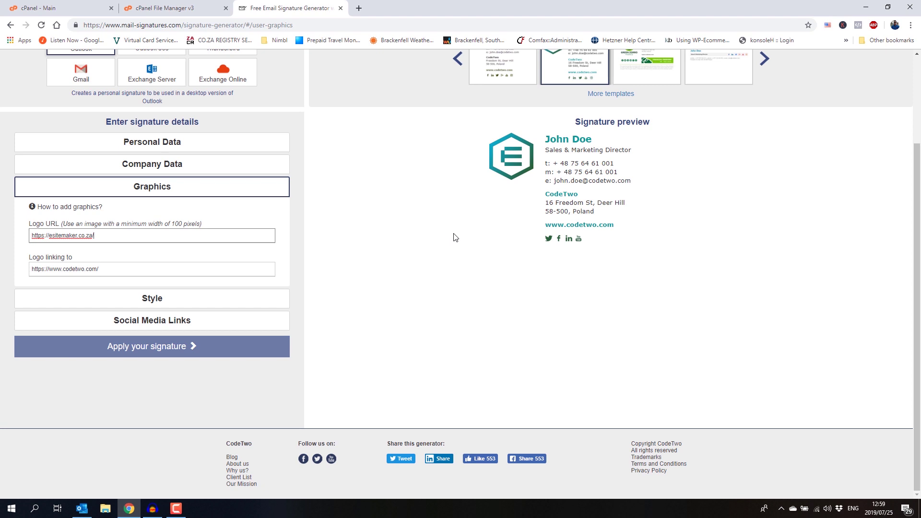
pyautogui.write('logo.jpg')
pyautogui.tripleClick(176, 272)
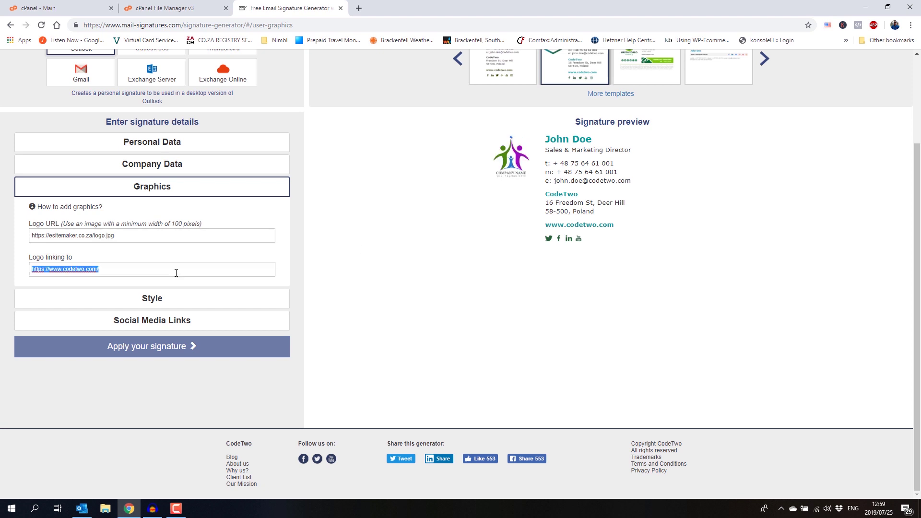
pyautogui.moveTo(118, 269); pyautogui.dragTo(63, 271)
pyautogui.press('BackSpace')
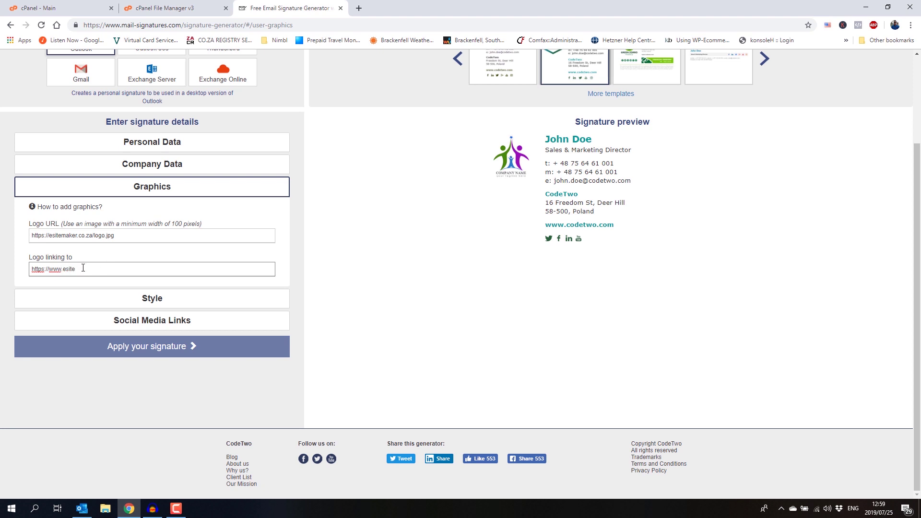
pyautogui.write('esitemaker.co.za')
# Step: Review the Style and Social Media Links settings, apply the signature and copy it to the clipboard
pyautogui.click(142, 301)
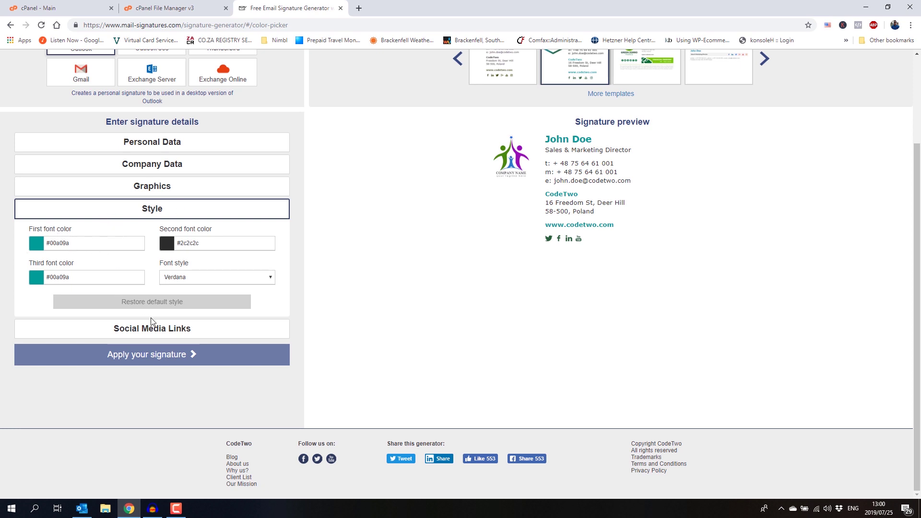
pyautogui.click(160, 329)
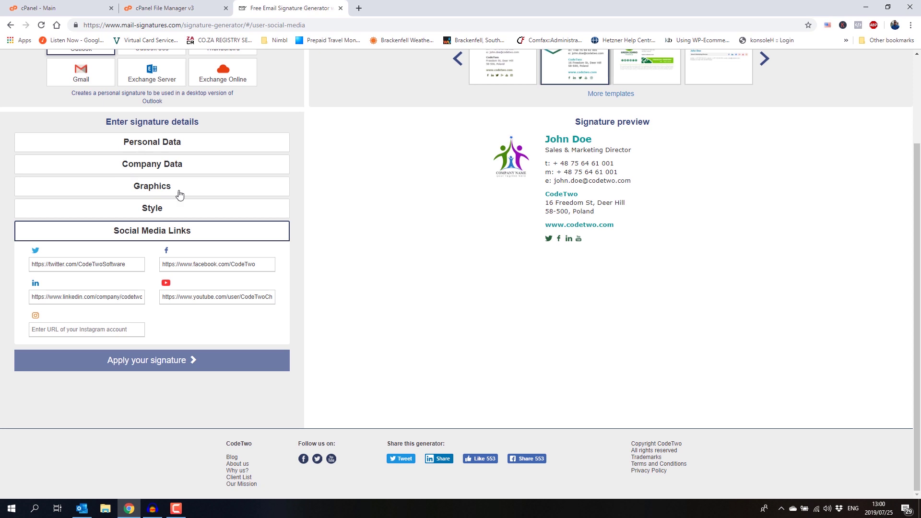
pyautogui.click(167, 361)
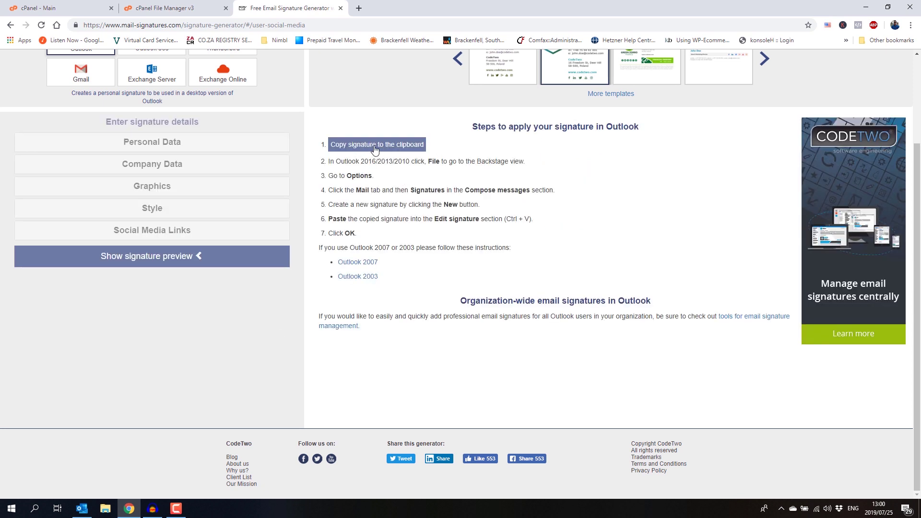
pyautogui.click(354, 147)
# Step: Paste the generated signature into the Test signature's editor
pyautogui.click(389, 146)
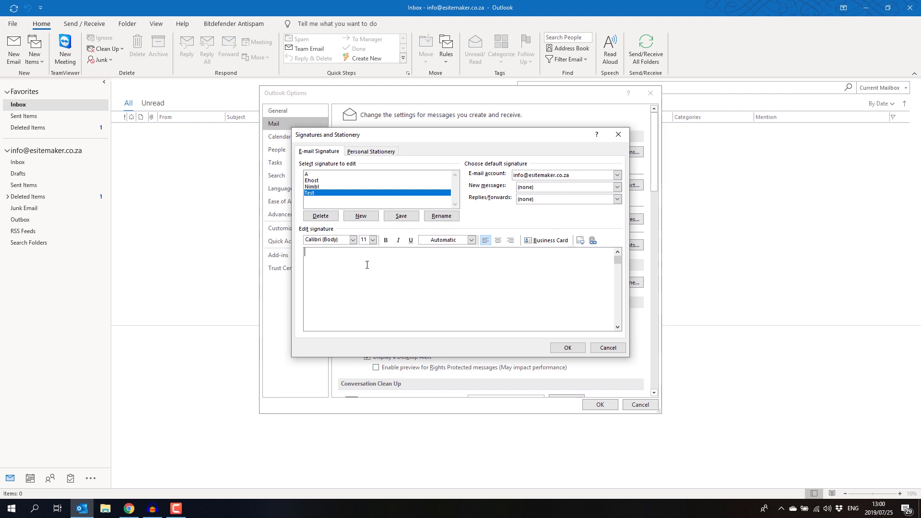
pyautogui.hotkey('ctrl', 'v')
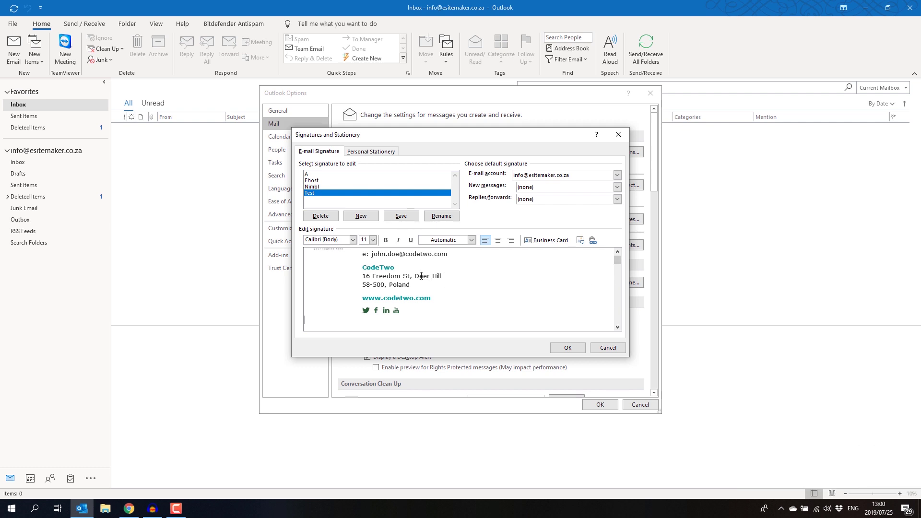
pyautogui.scroll(2, 618, 254)
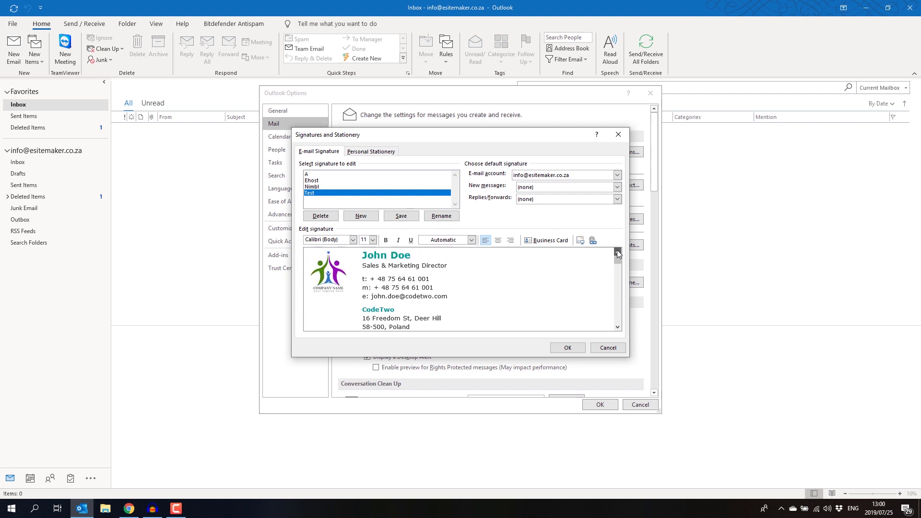
# Step: Make Test the default signature for new messages and replies/forwards, and save
pyautogui.click(545, 188)
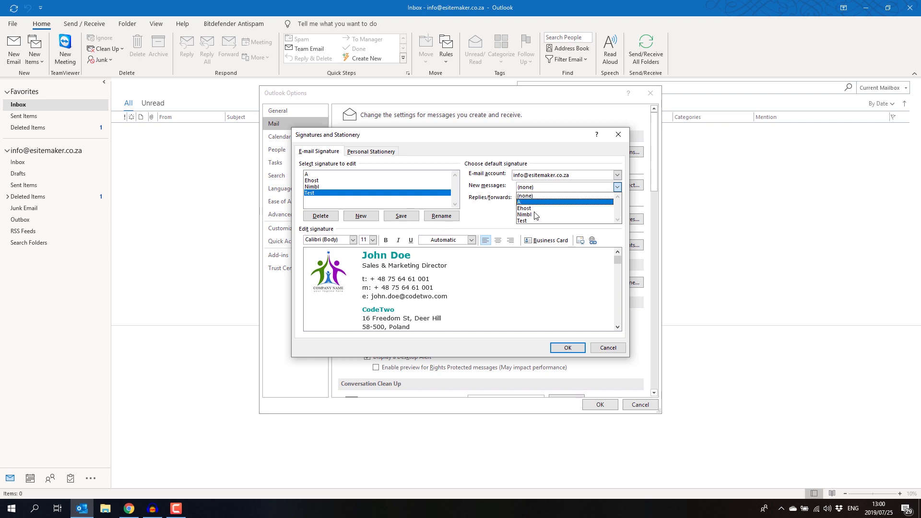
pyautogui.click(528, 221)
pyautogui.click(537, 201)
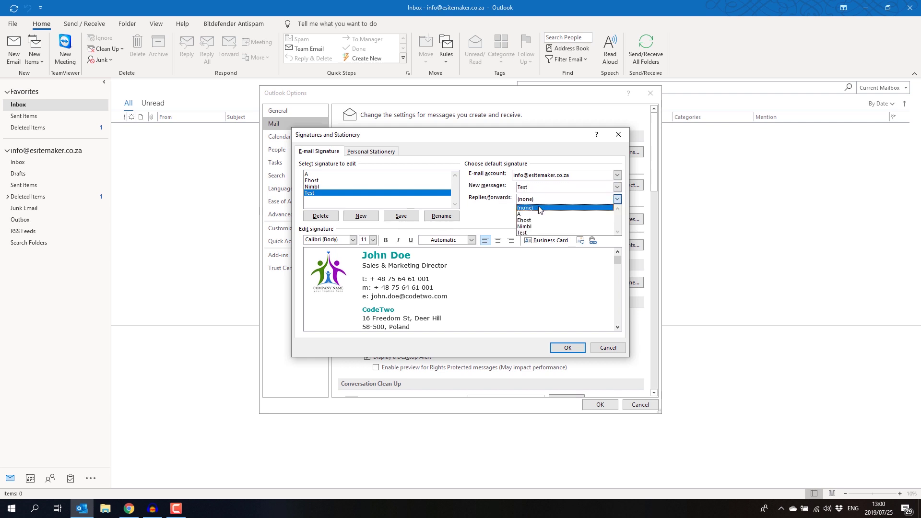
pyautogui.click(532, 234)
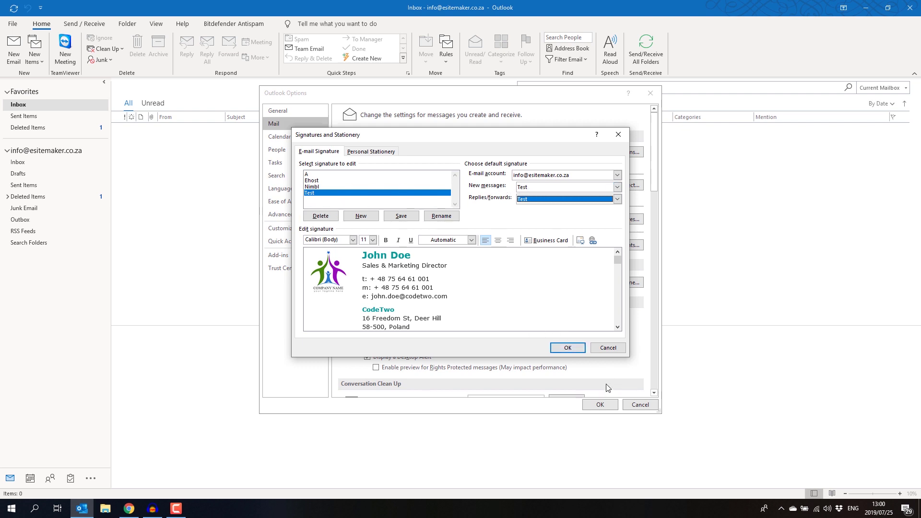
pyautogui.click(566, 348)
# Step: Close Outlook Options and start a new email containing the default logo signature
pyautogui.click(599, 404)
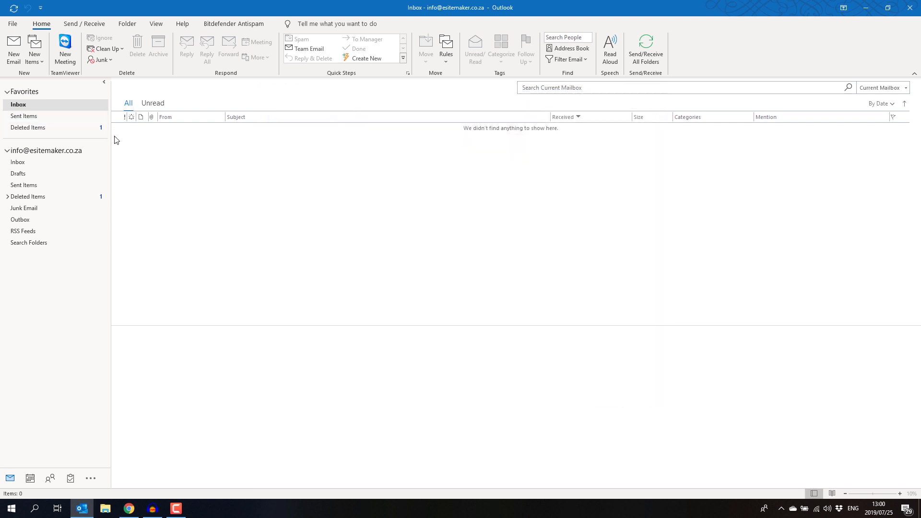
pyautogui.click(13, 52)
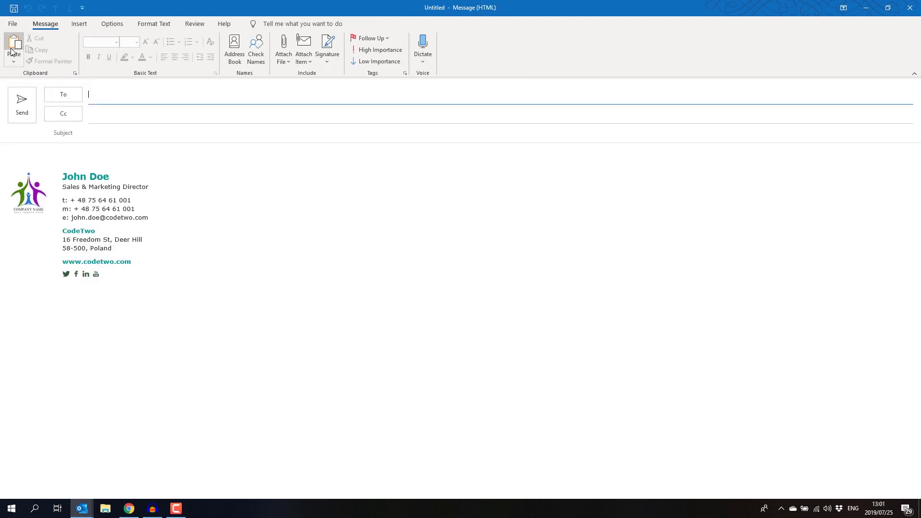